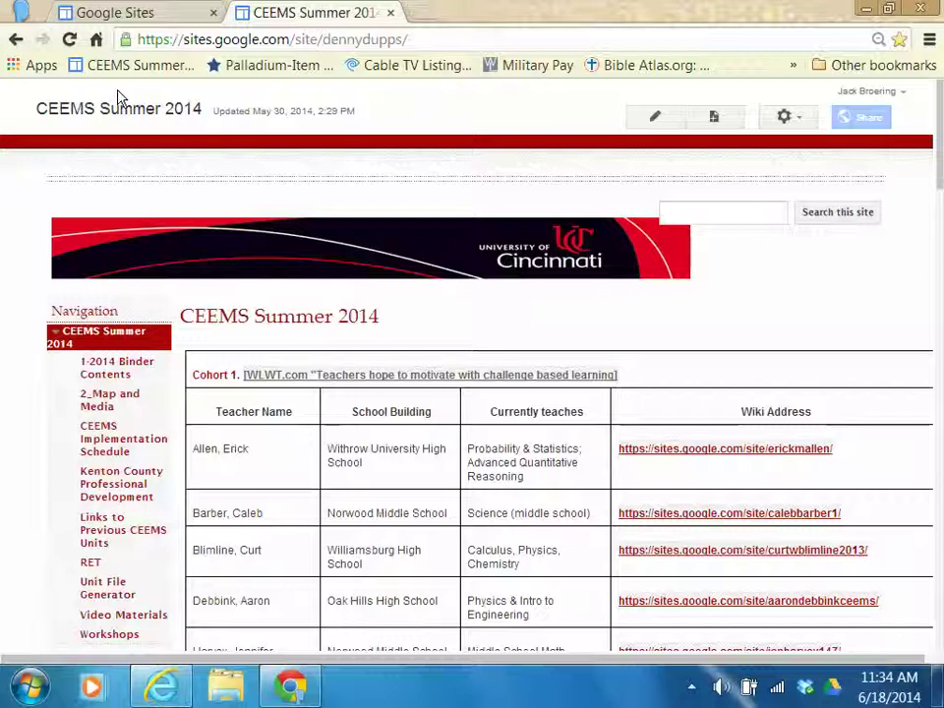
# Go to the Unit File Generator page from the site's Navigation sidebar
pyautogui.click(114, 595)
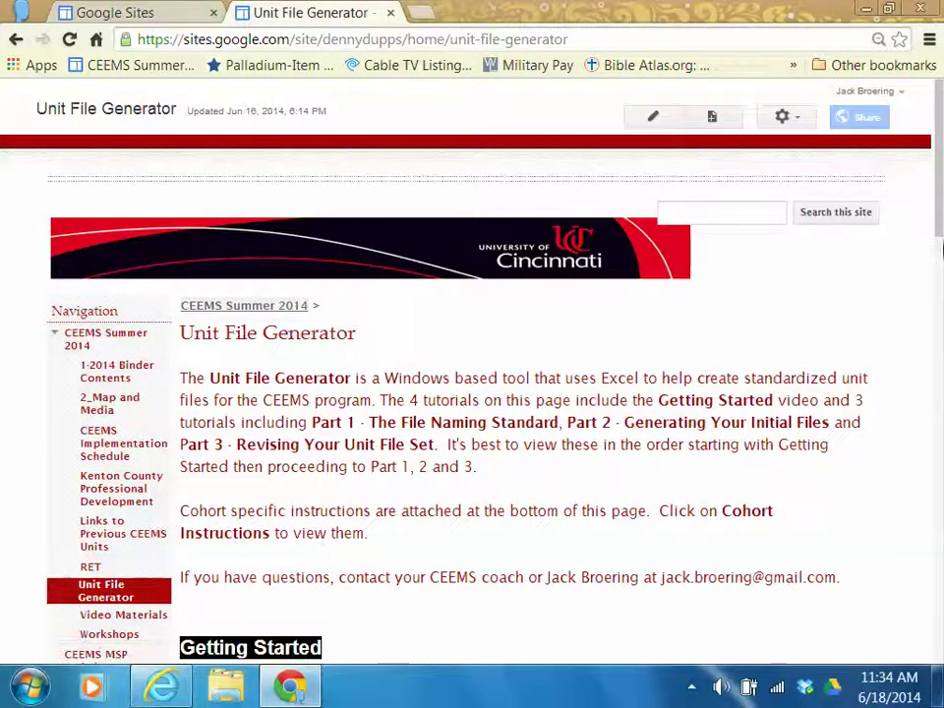
# Download the Templates 2014.zip attachment at the bottom of the page
pyautogui.moveTo(941, 251); pyautogui.dragTo(938, 612)
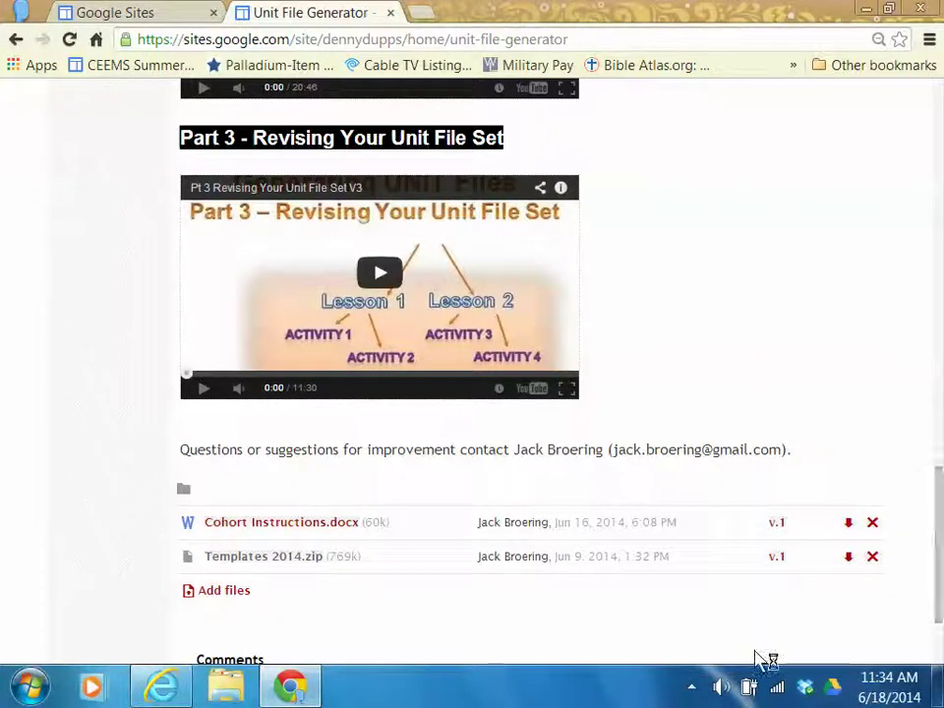
pyautogui.click(849, 559)
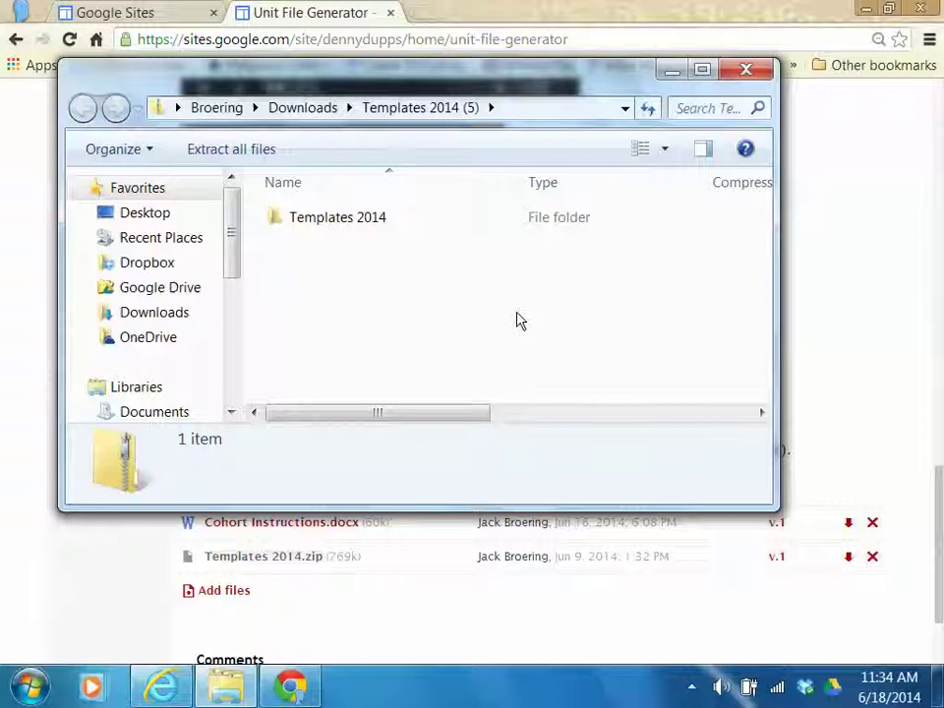
# Copy the Templates 2014 folder from the downloaded zip
pyautogui.rightClick(350, 220)
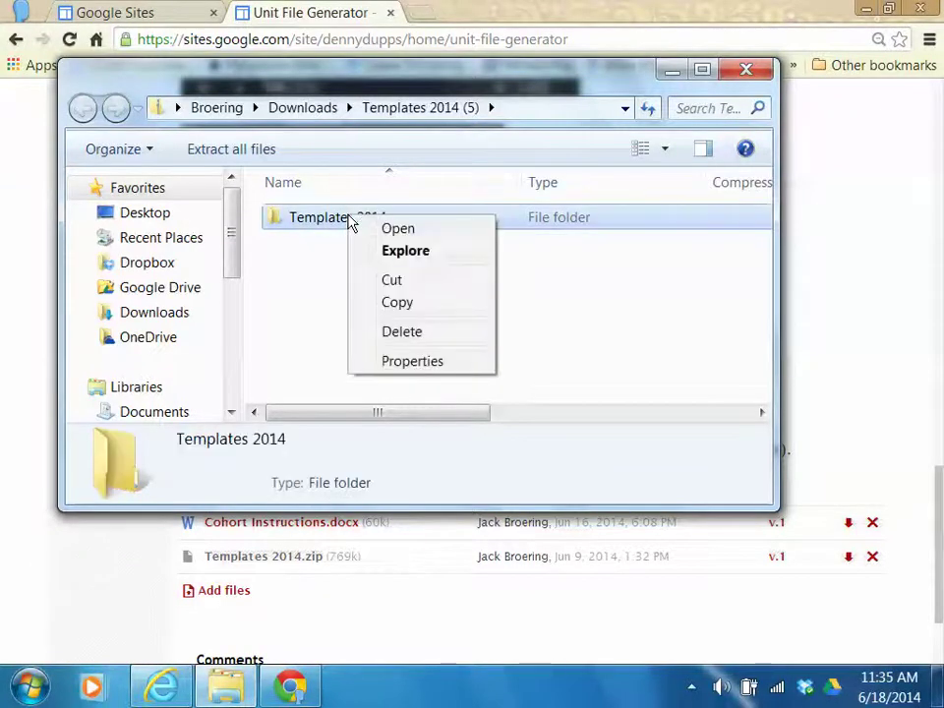
pyautogui.click(380, 304)
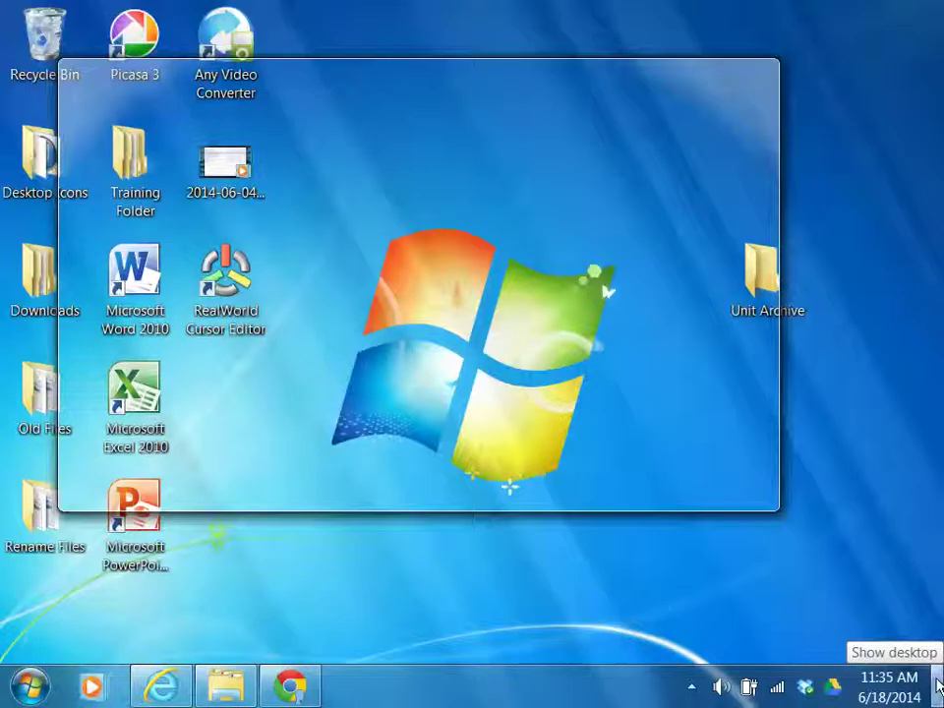
# Paste the Templates 2014 folder onto the desktop and open it
pyautogui.click(937, 685)
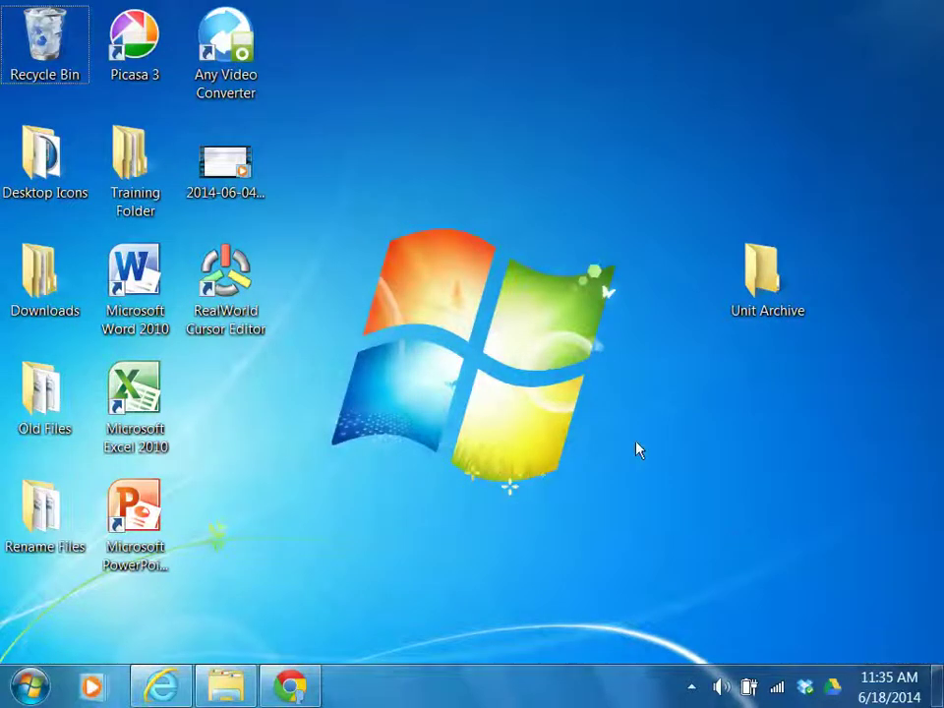
pyautogui.rightClick(635, 413)
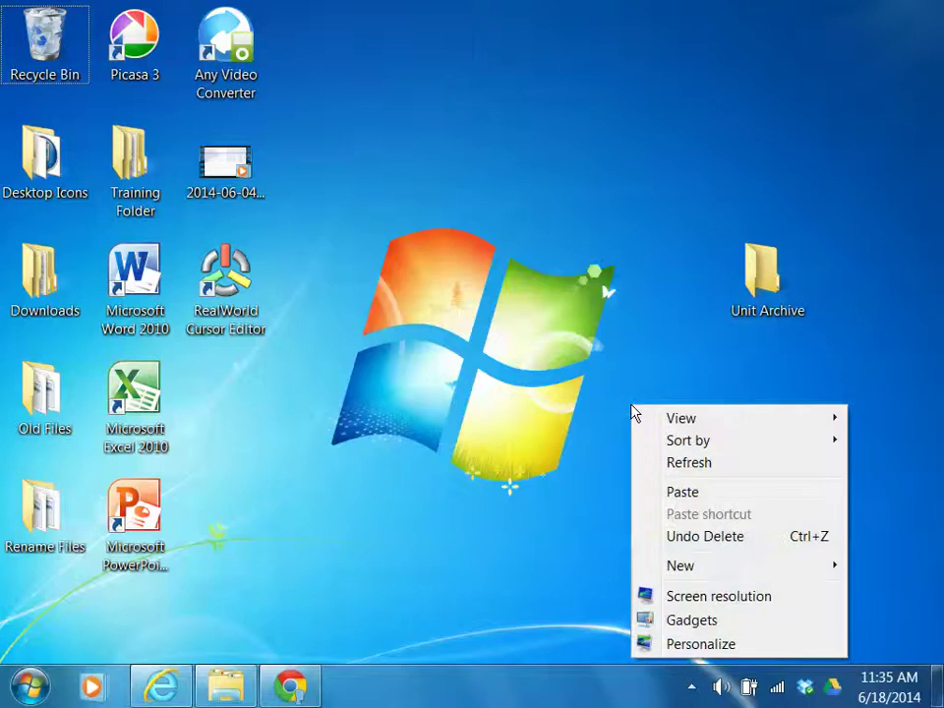
pyautogui.click(665, 492)
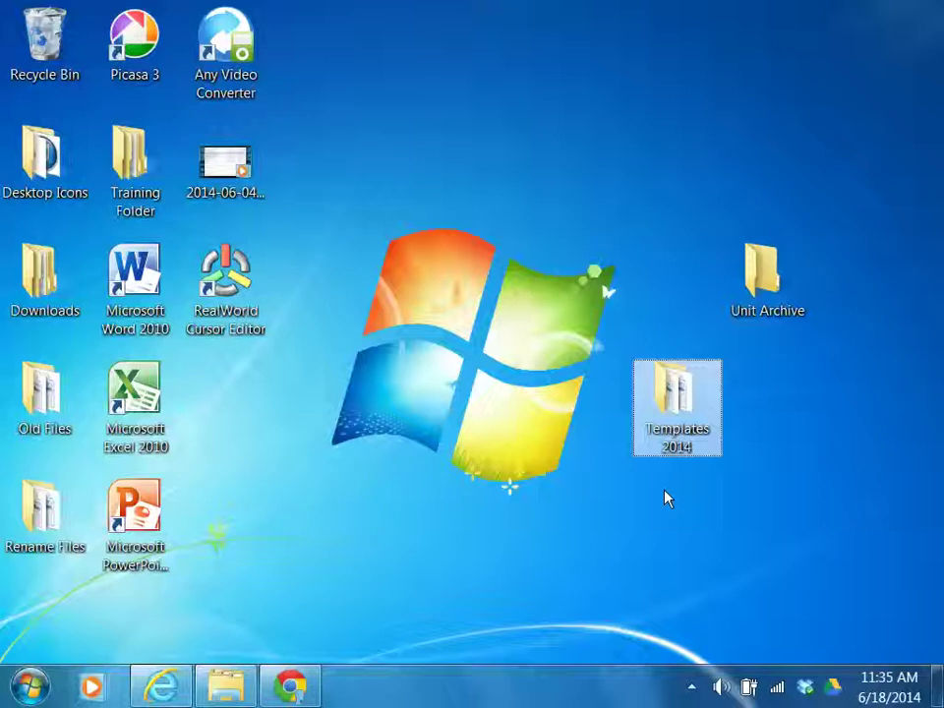
pyautogui.doubleClick(682, 389)
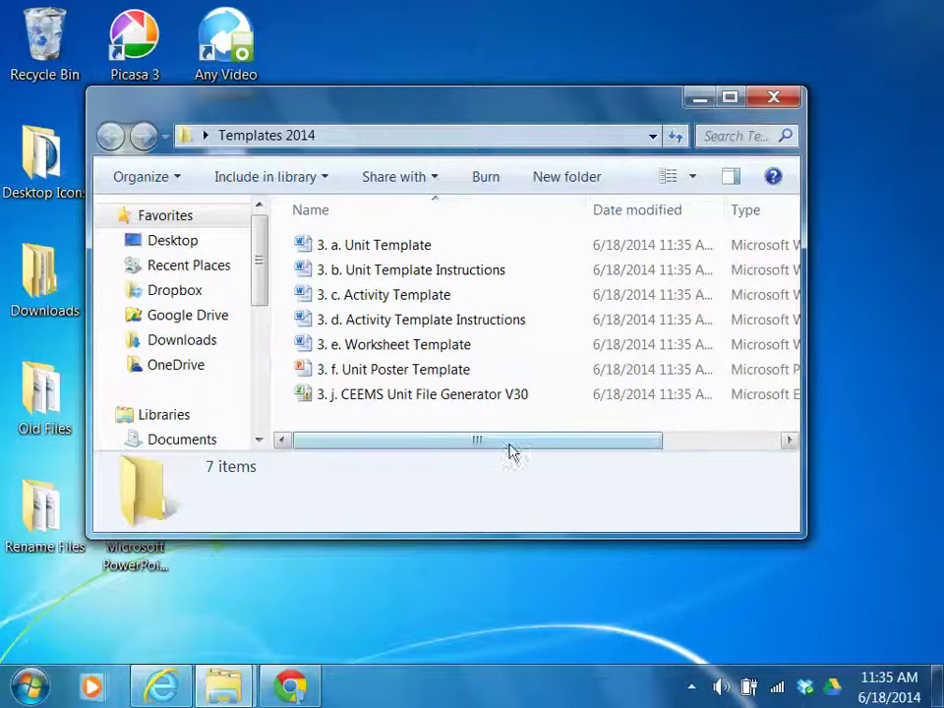
# Open CEEMS Unit File Generator V30, enable editing, and maximize the Excel window
pyautogui.doubleClick(358, 403)
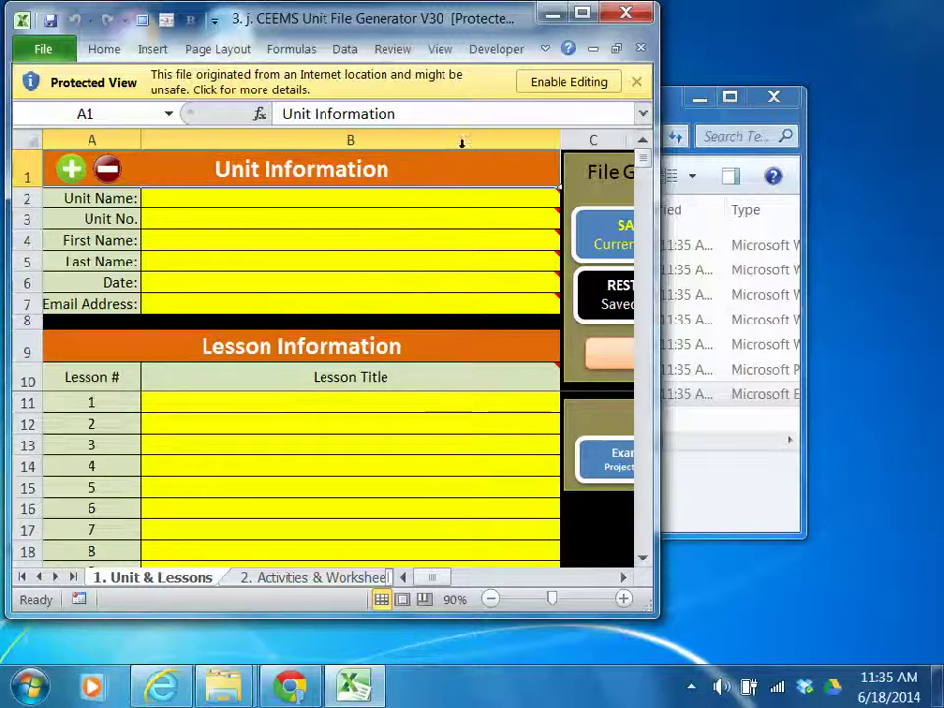
pyautogui.click(558, 87)
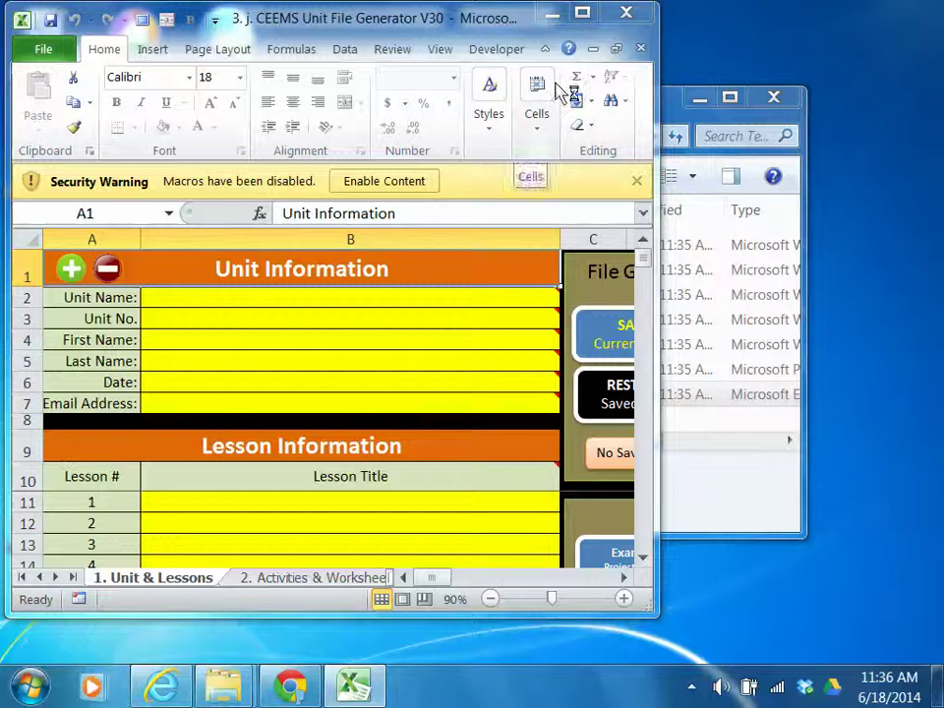
pyautogui.click(583, 15)
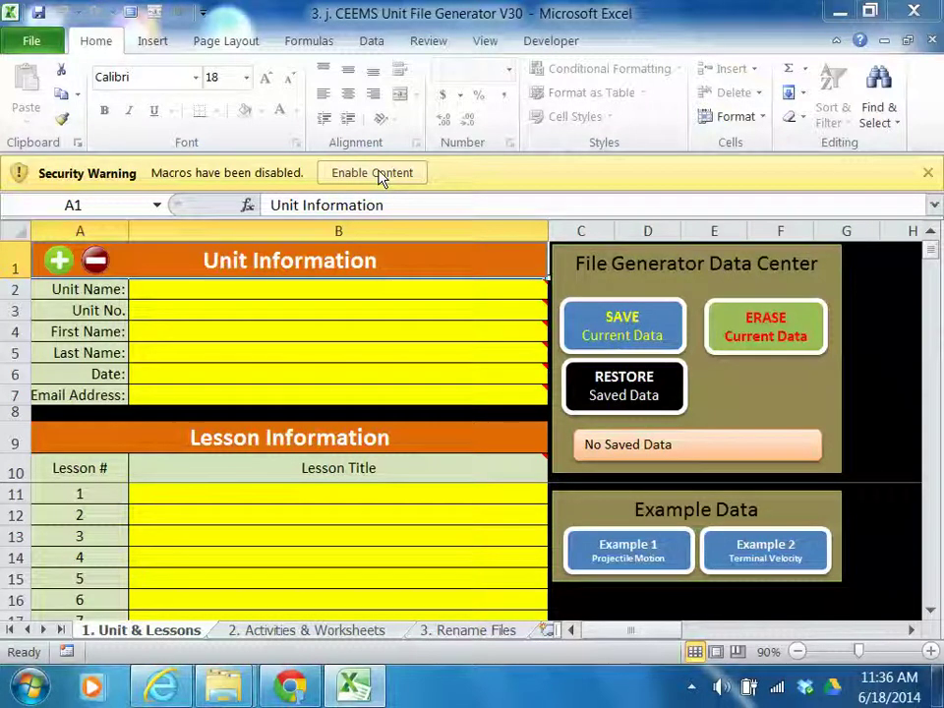
# Enable the workbook's macros and dismiss the protected-cell message
pyautogui.click(387, 179)
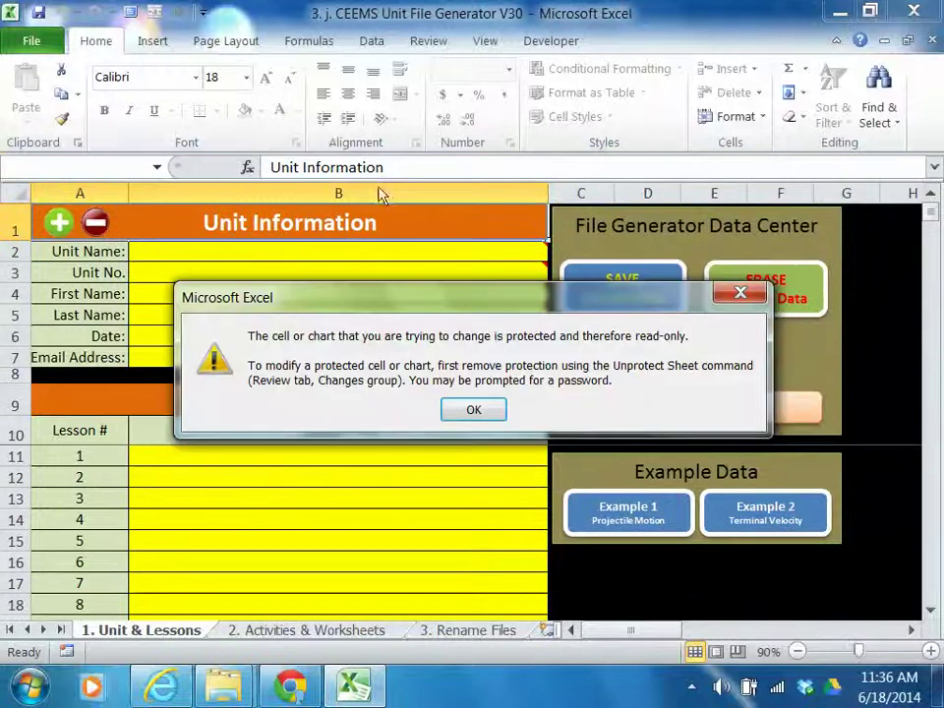
pyautogui.click(473, 408)
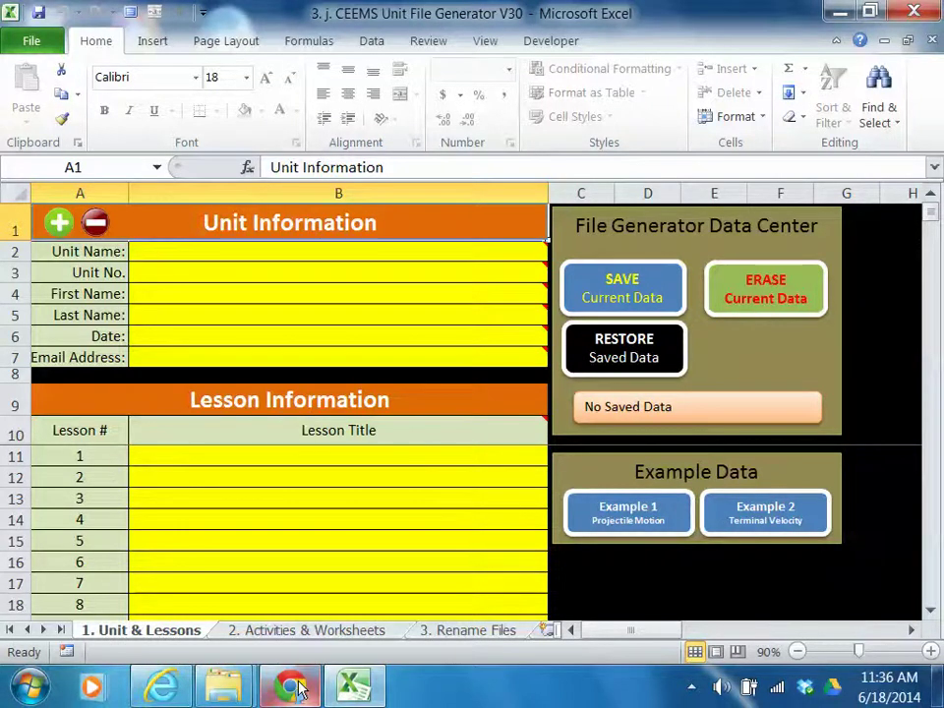
pyautogui.moveTo(297, 688)
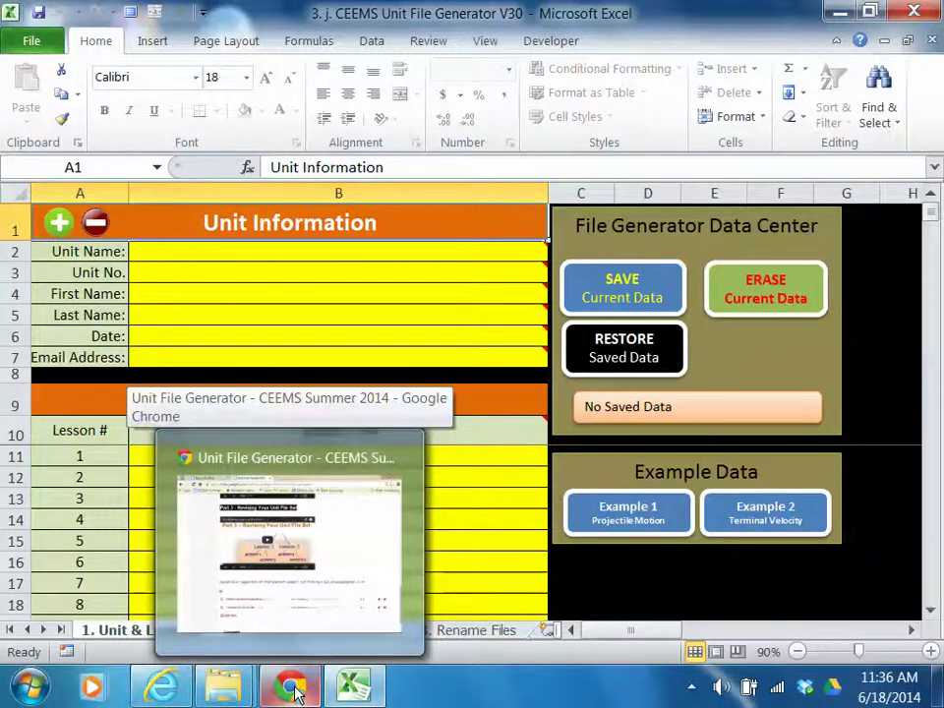
# Return to Chrome and show the Part 2 – Generating Your Initial Files video full screen
pyautogui.click(297, 690)
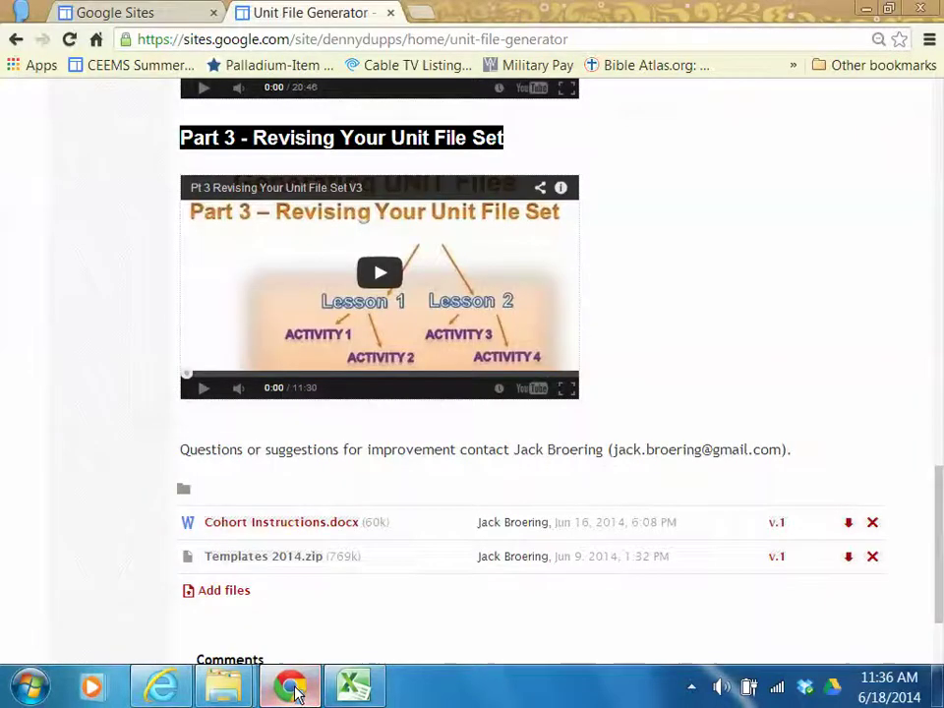
pyautogui.moveTo(939, 493); pyautogui.dragTo(939, 382)
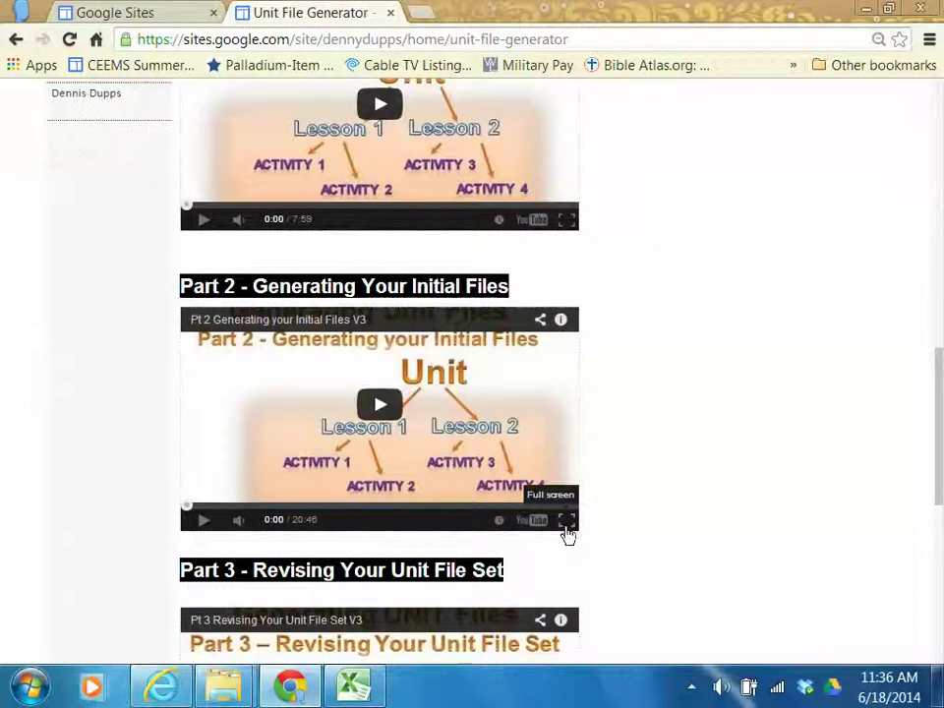
pyautogui.click(567, 524)
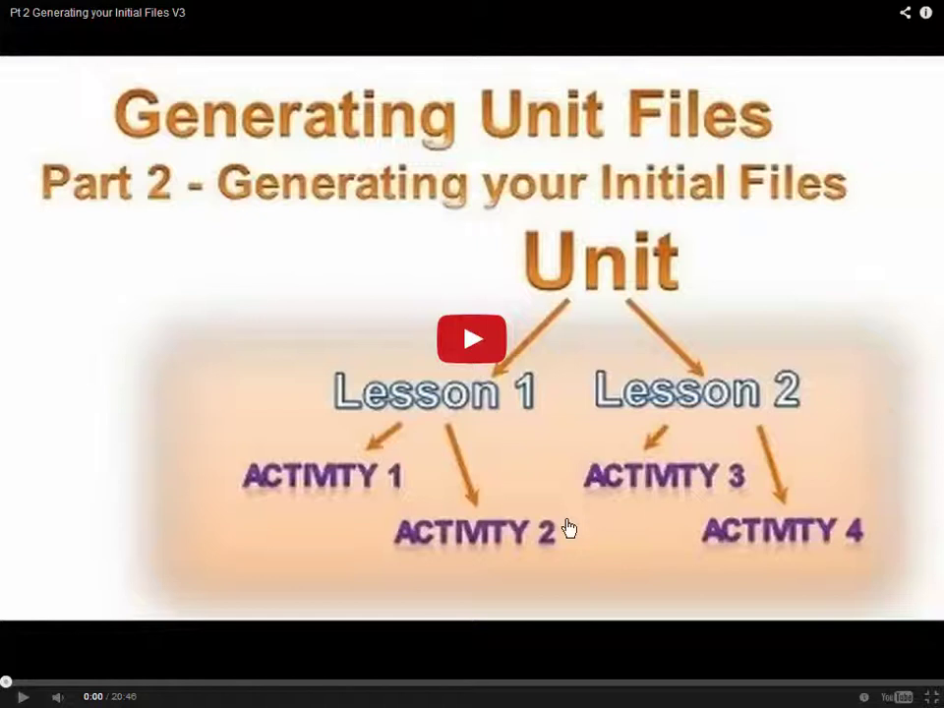
# Play the Part 2 video and pause it at 0:05 on the title slide
pyautogui.click(471, 343)
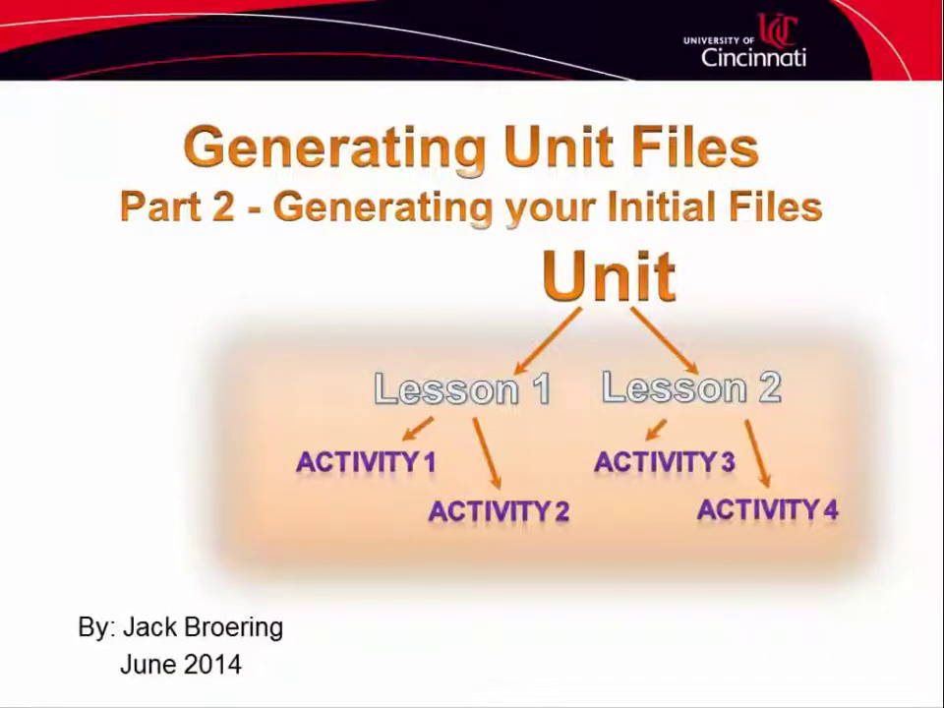
pyautogui.click(468, 352)
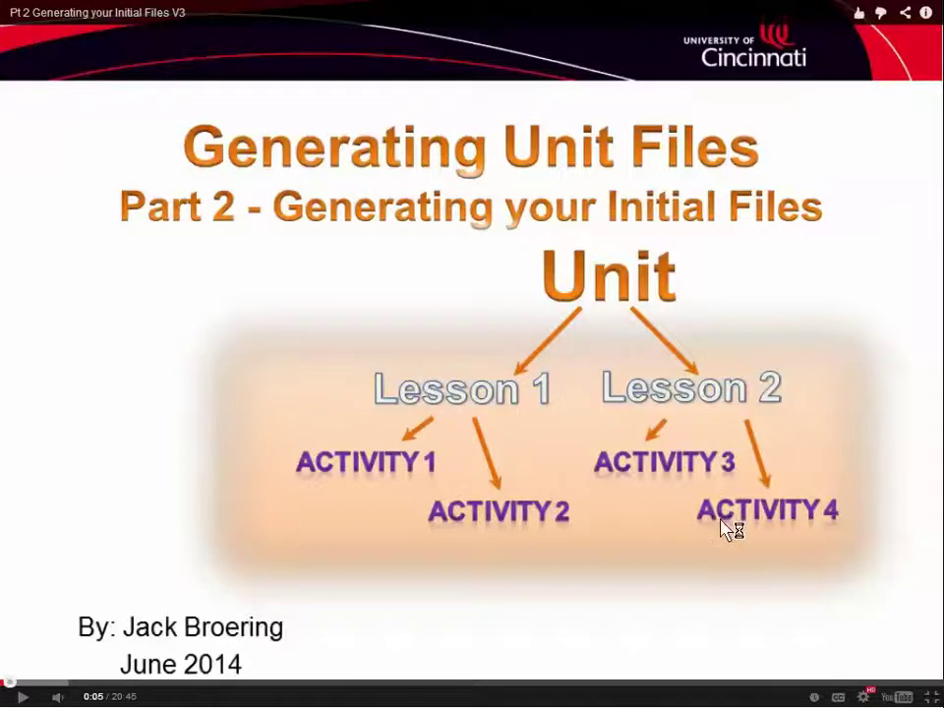
pyautogui.click(864, 697)
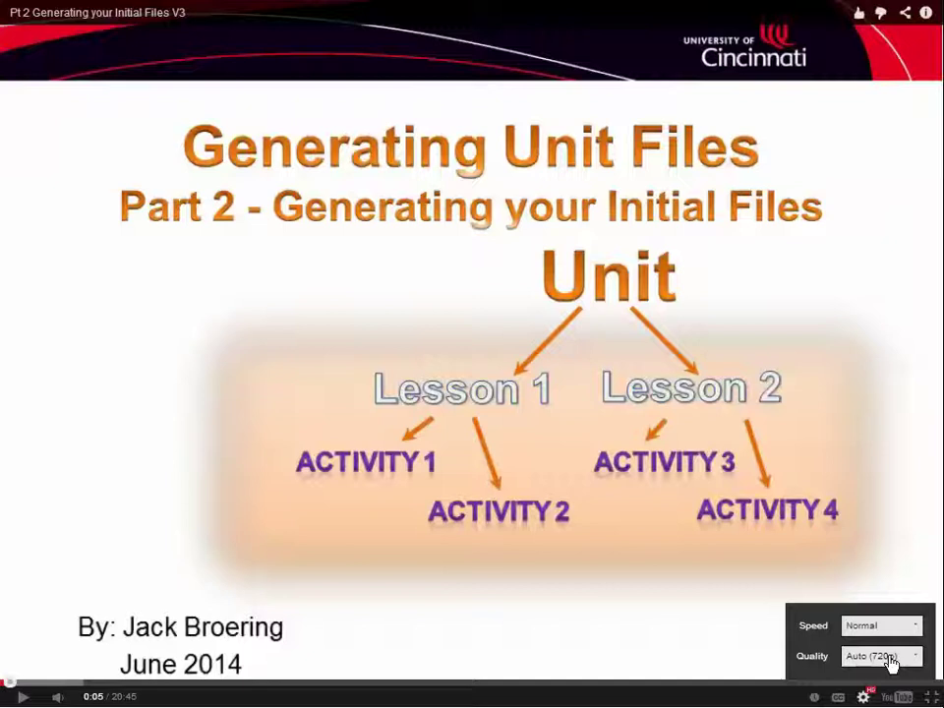
pyautogui.click(891, 657)
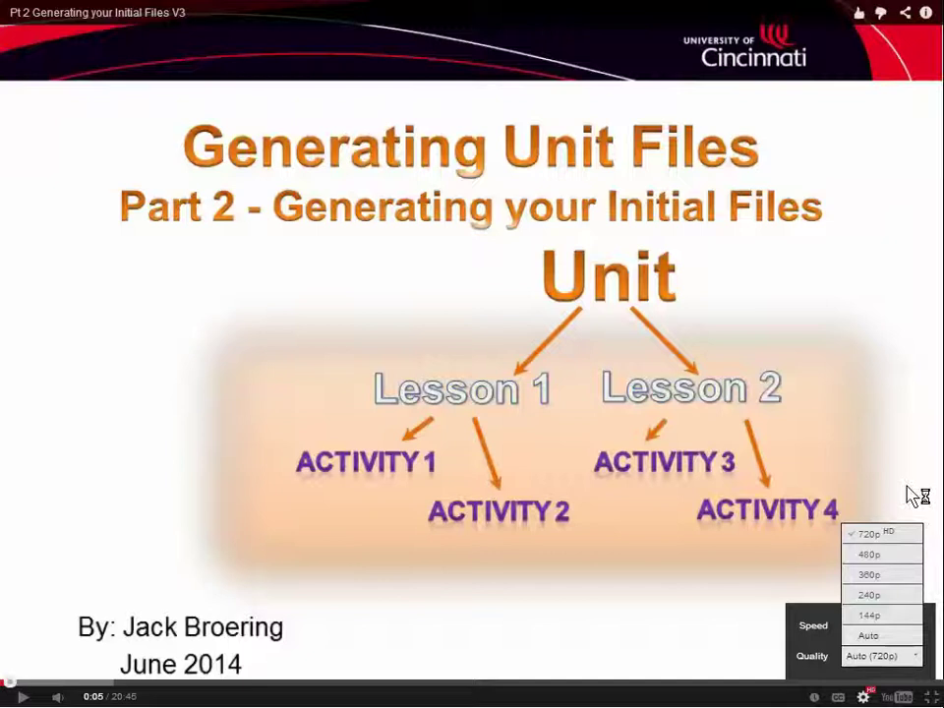
pyautogui.click(863, 698)
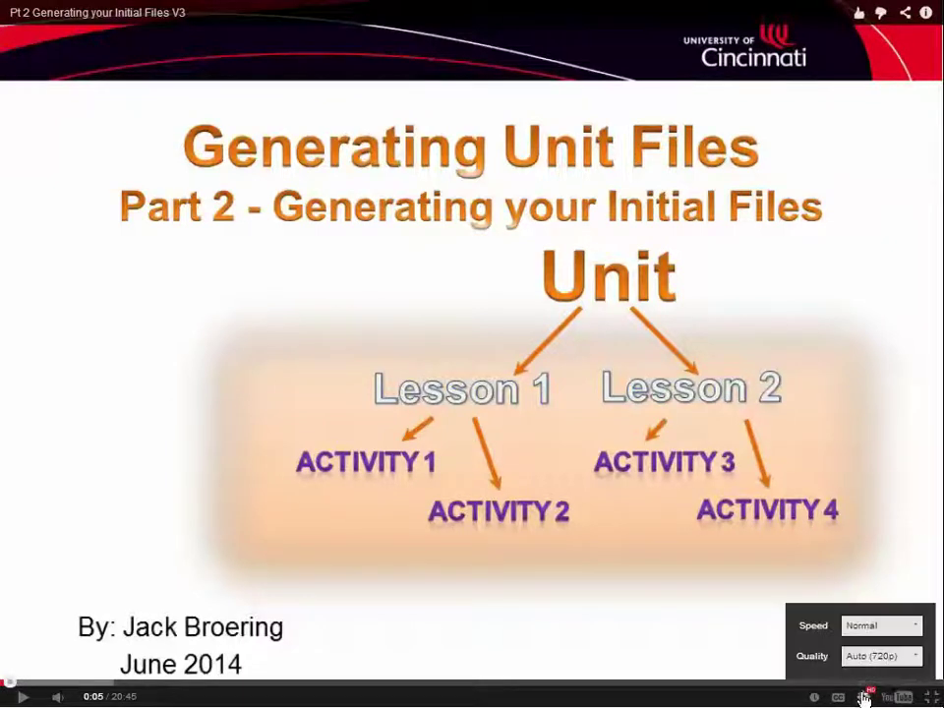
pyautogui.click(915, 632)
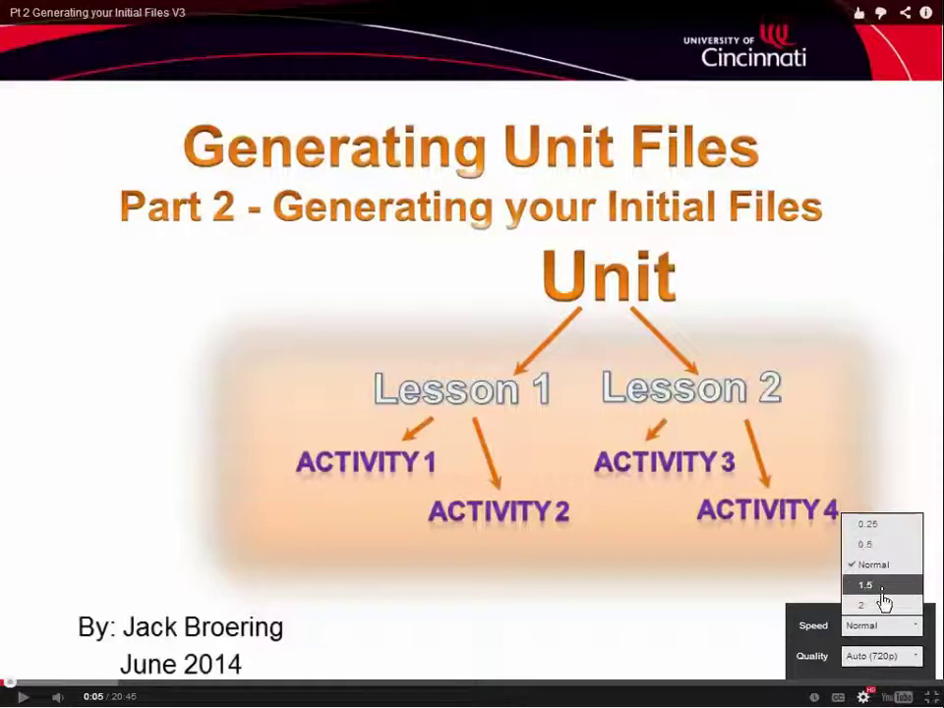
pyautogui.click(693, 620)
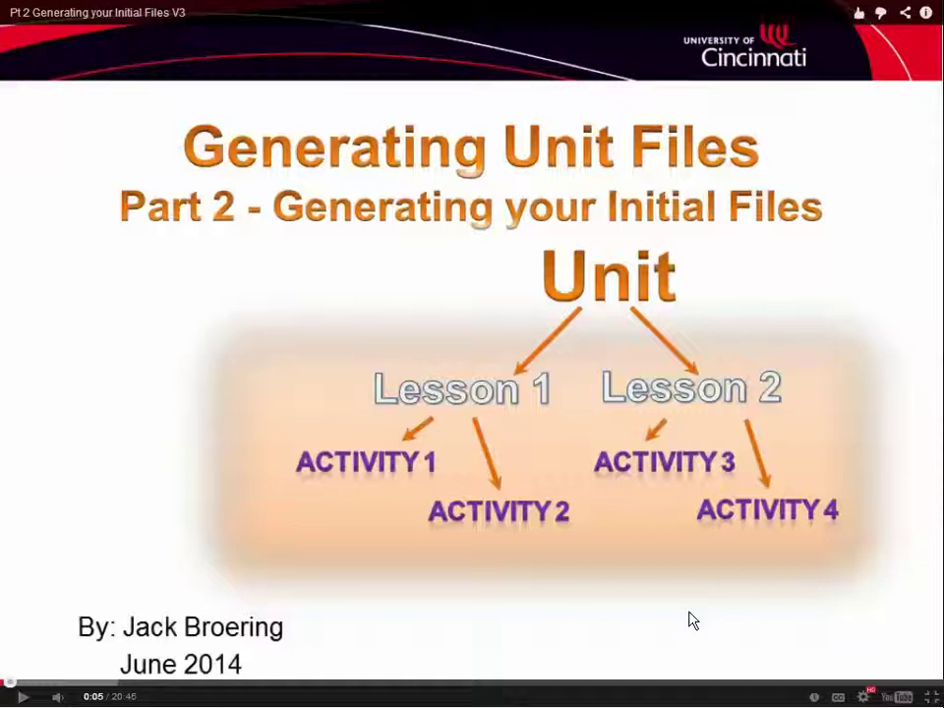
pyautogui.hotkey('alt', 'Tab')
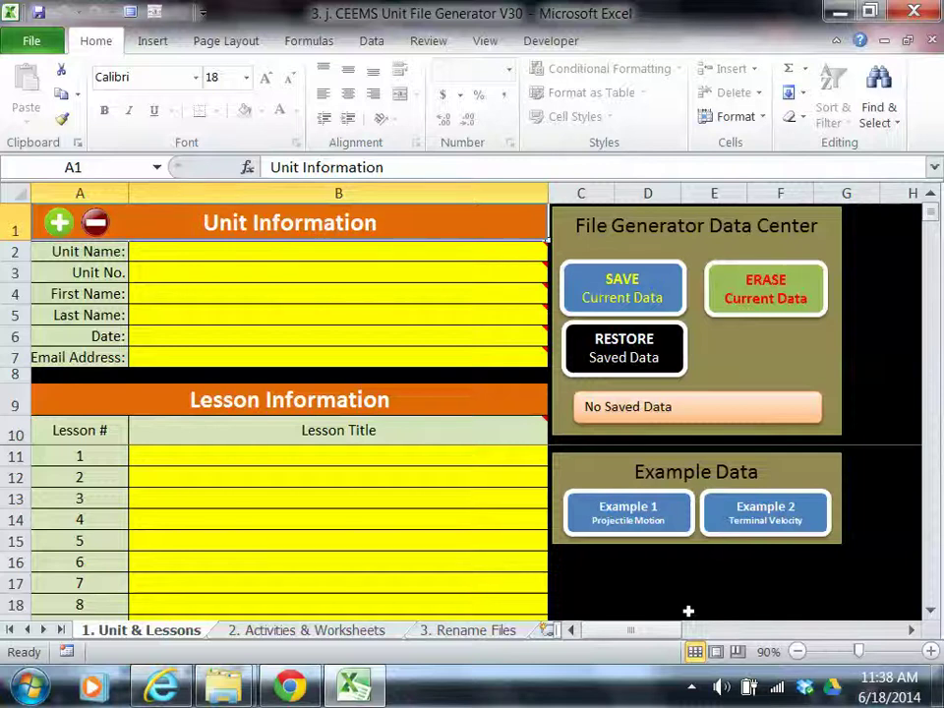
pyautogui.hotkey('alt', 'Tab')
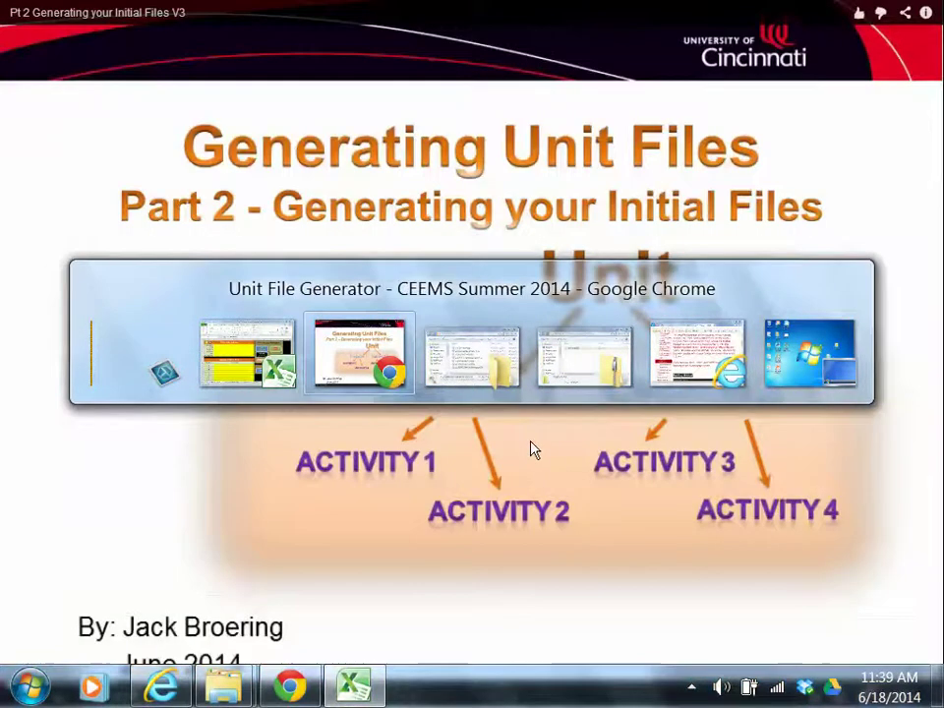
pyautogui.press('alt')
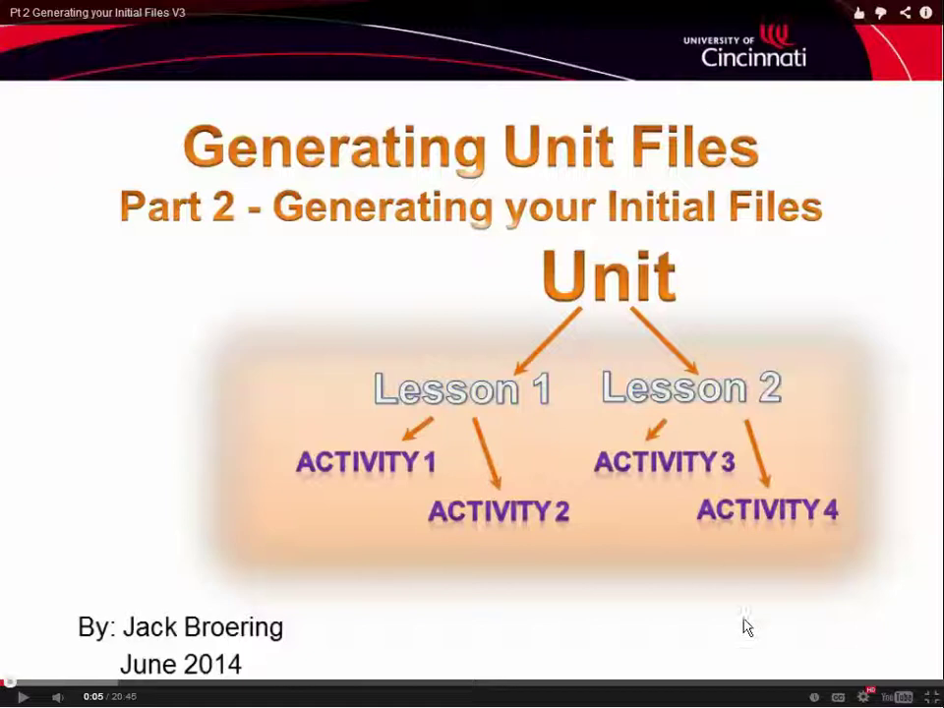
pyautogui.hotkey('alt', 'Tab')
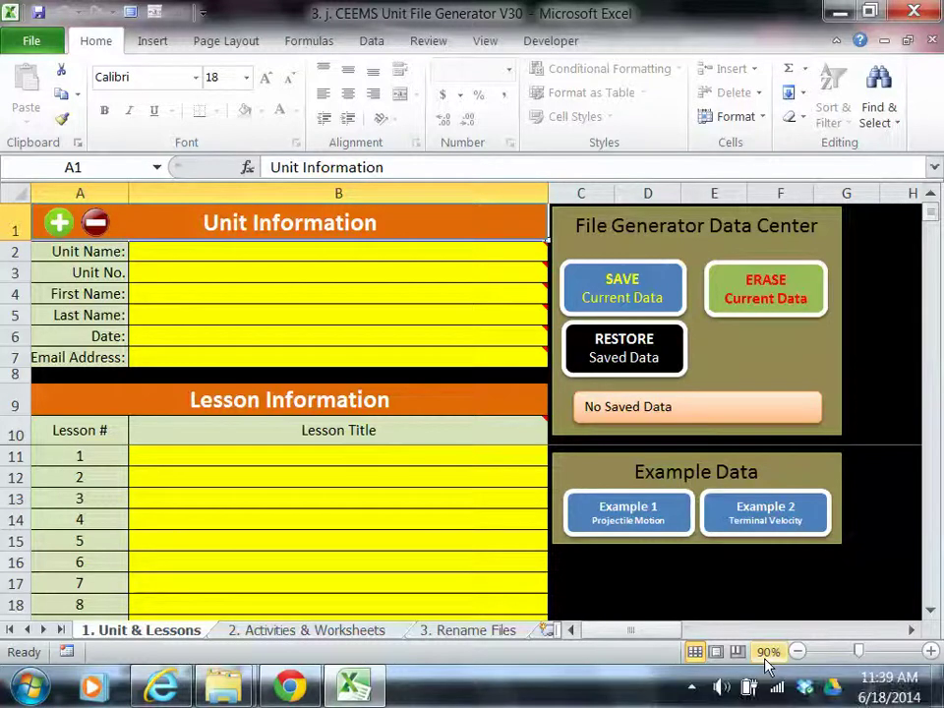
pyautogui.press('alt')
pyautogui.hotkey('alt', 'Tab')
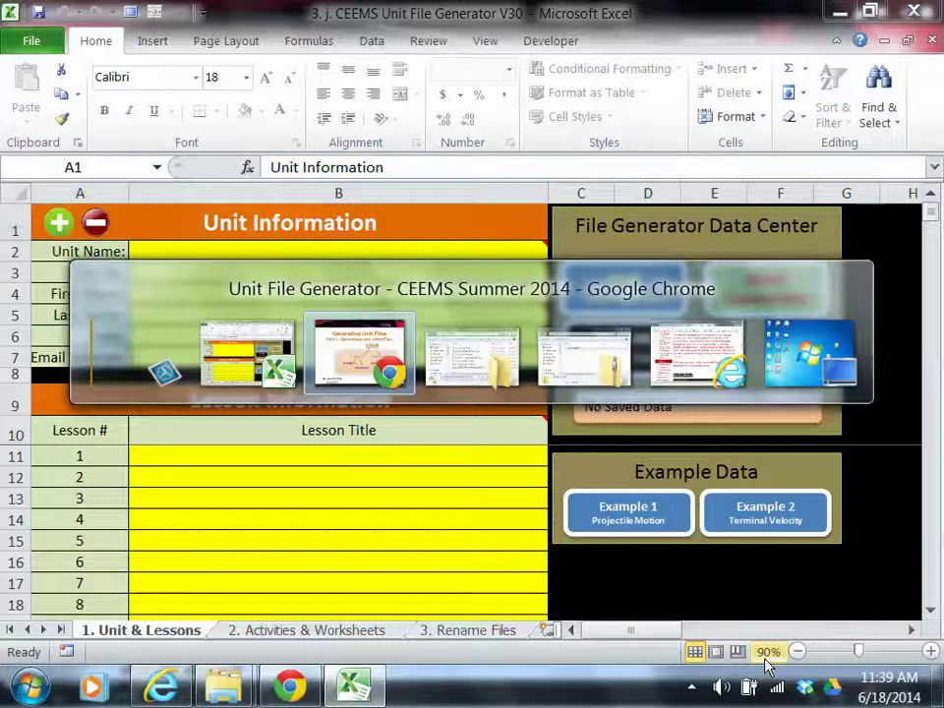